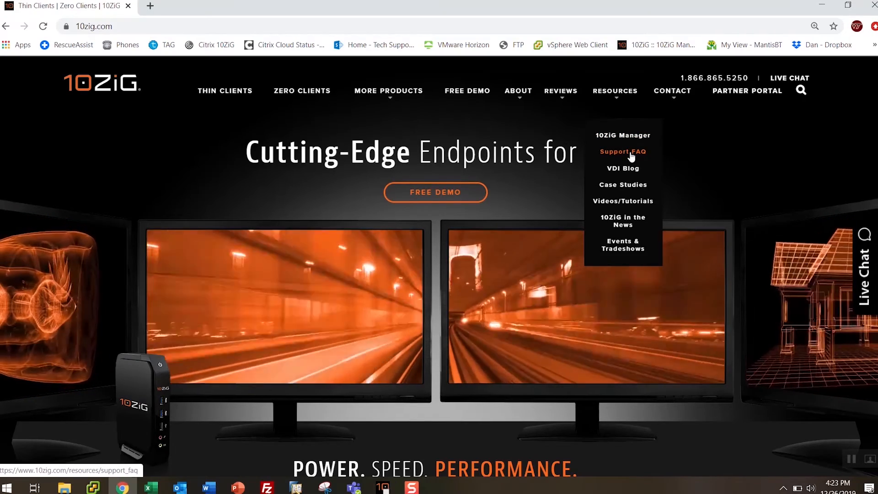
# - Open the Support FAQ page's sign-up for technology and firmware updates and review the registration form fields
pyautogui.click(631, 154)
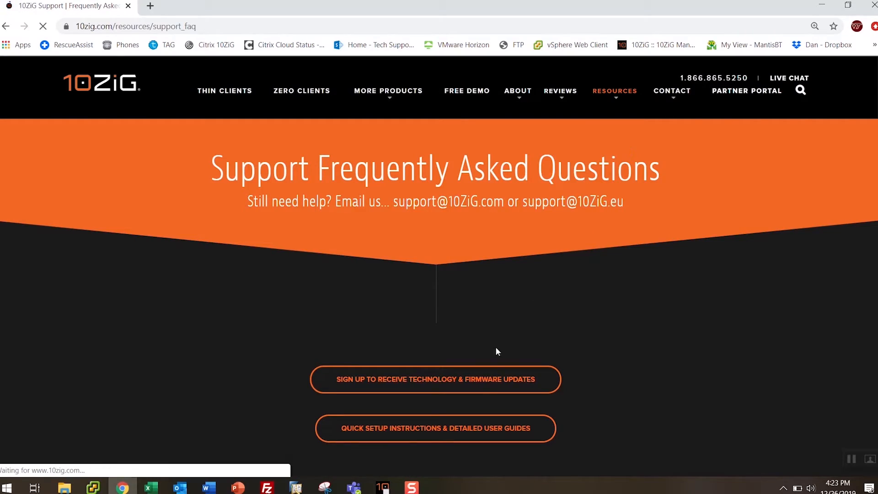
pyautogui.scroll(-1, 425, 376)
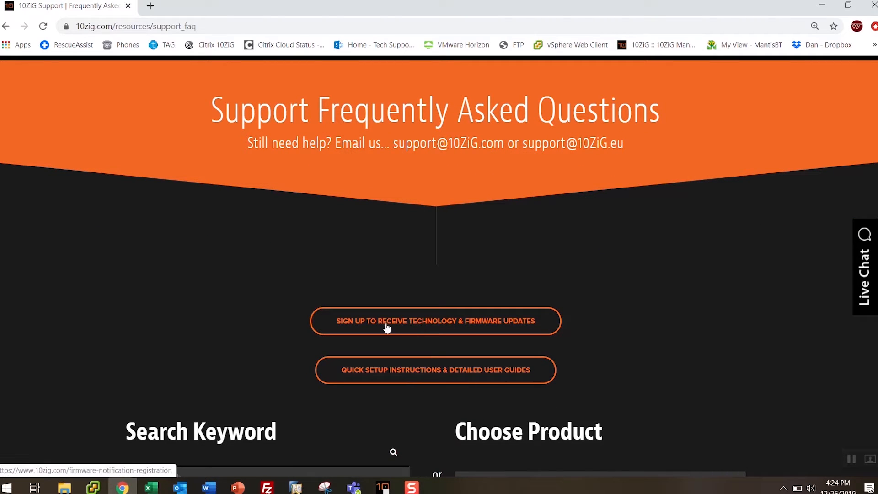
pyautogui.click(387, 325)
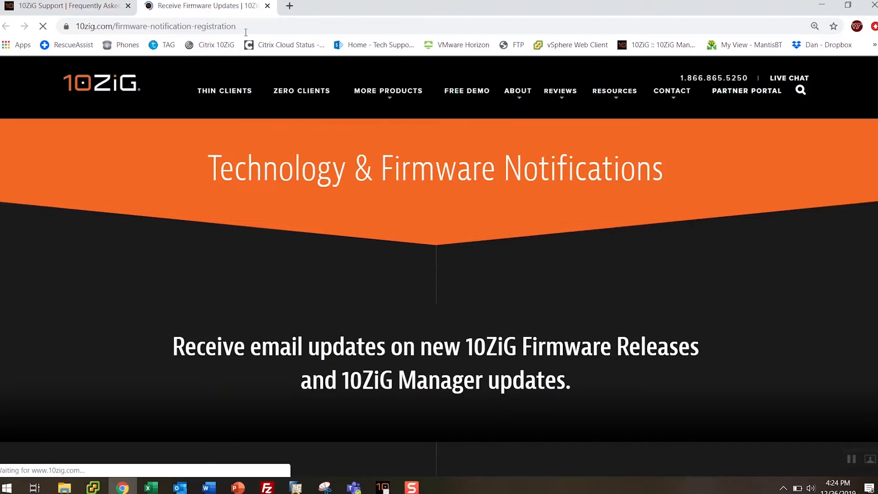
pyautogui.scroll(-4, 419, 311)
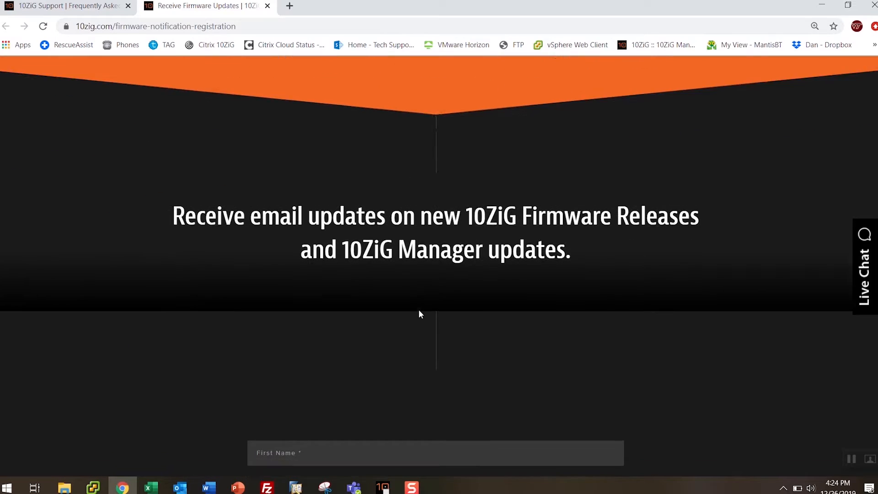
pyautogui.scroll(-2, 420, 314)
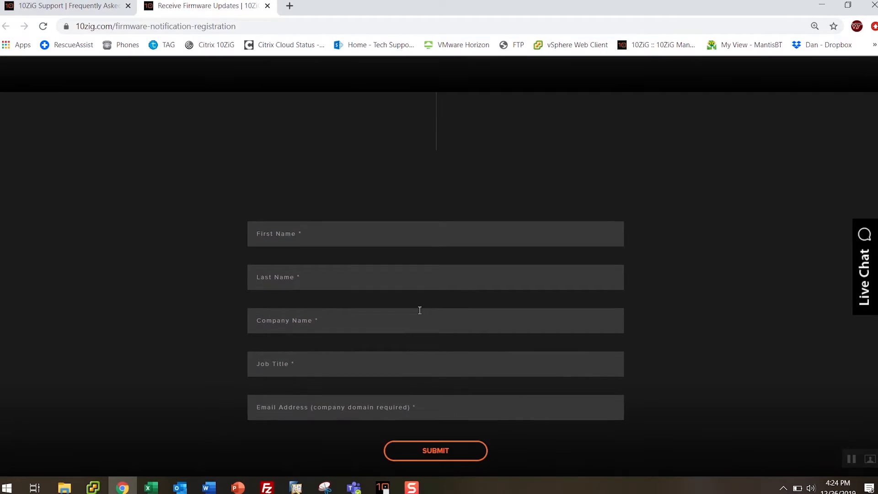
pyautogui.scroll(4, 420, 311)
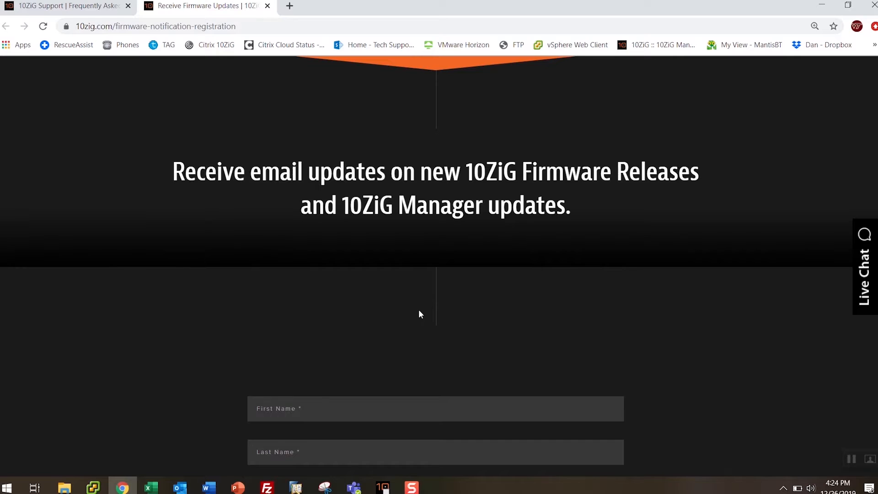
pyautogui.scroll(3, 419, 313)
pyautogui.scroll(2, 420, 310)
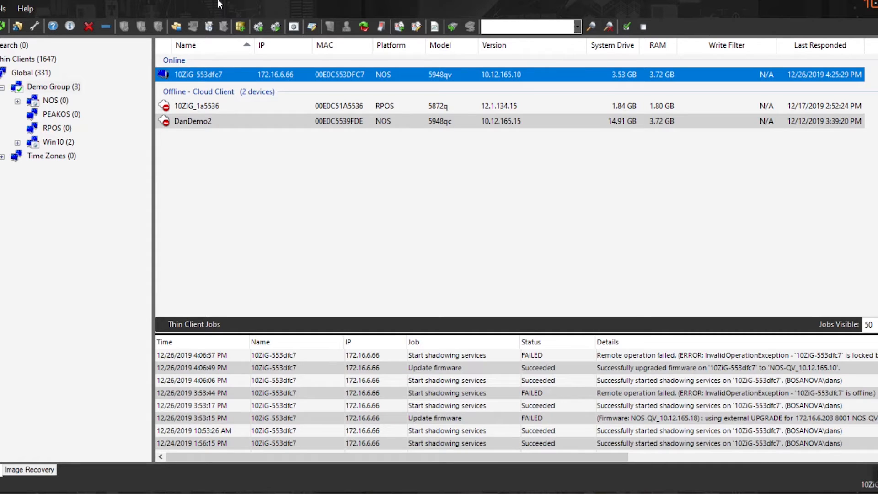
# - From the firmware update of thin client 10ZiG-553dfc7, install the package NOS-QV_10.12.165.18.tar from the Firmware folder on Local Disk (C:)
pyautogui.rightClick(234, 77)
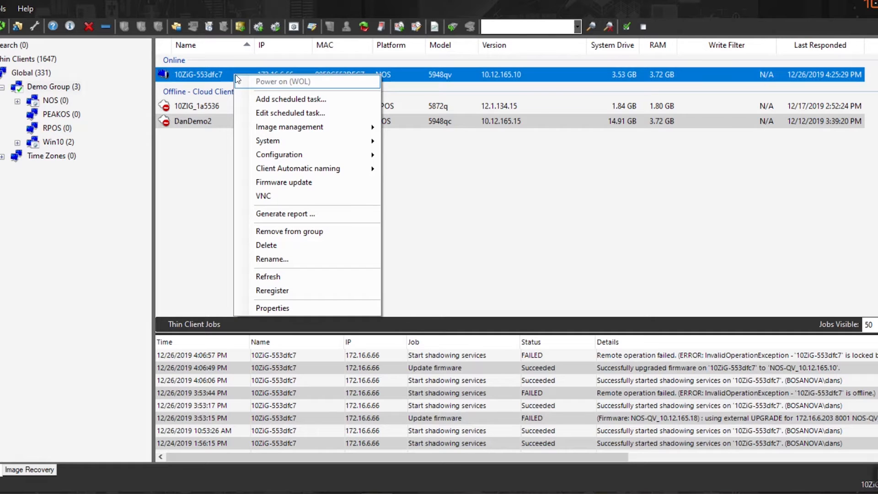
pyautogui.click(303, 181)
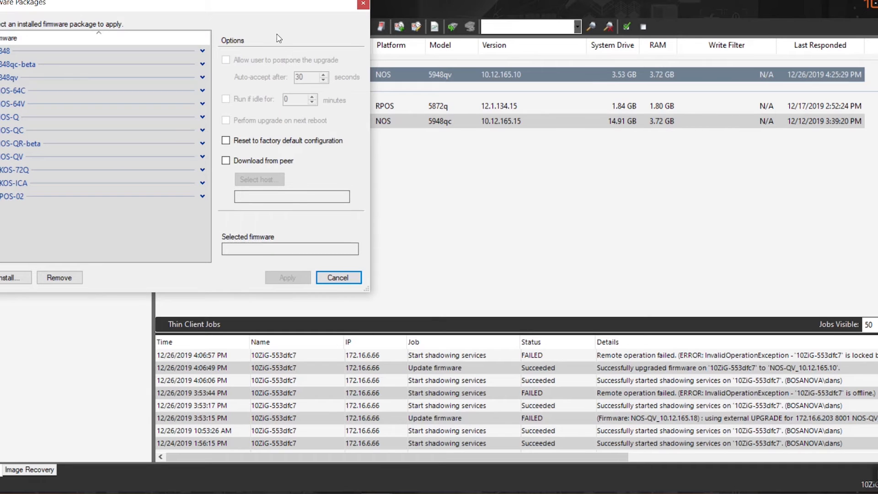
pyautogui.moveTo(264, 9); pyautogui.dragTo(306, 11)
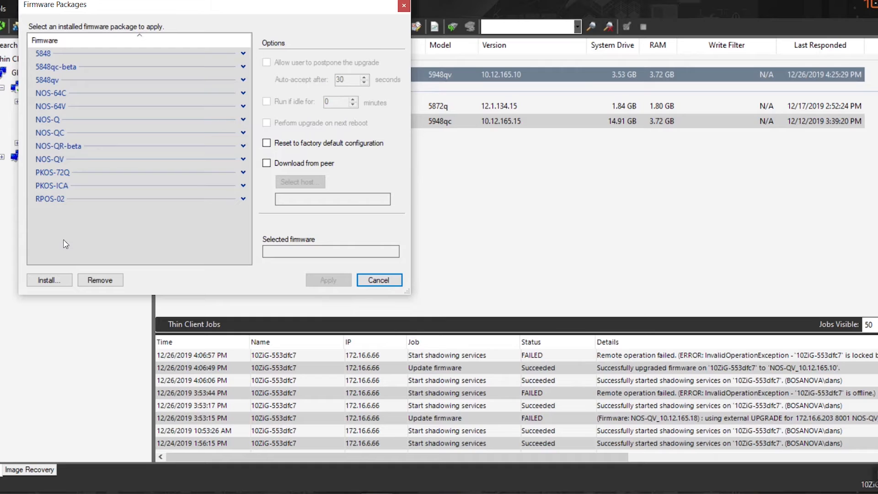
pyautogui.click(51, 282)
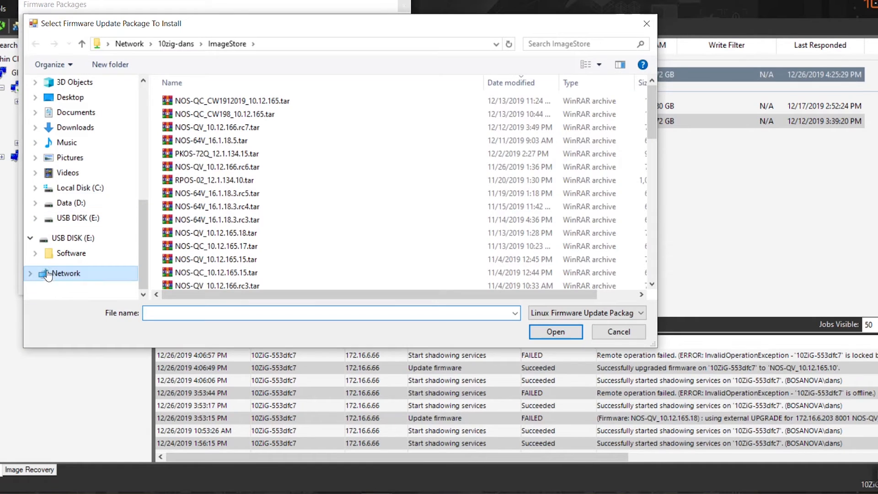
pyautogui.click(52, 189)
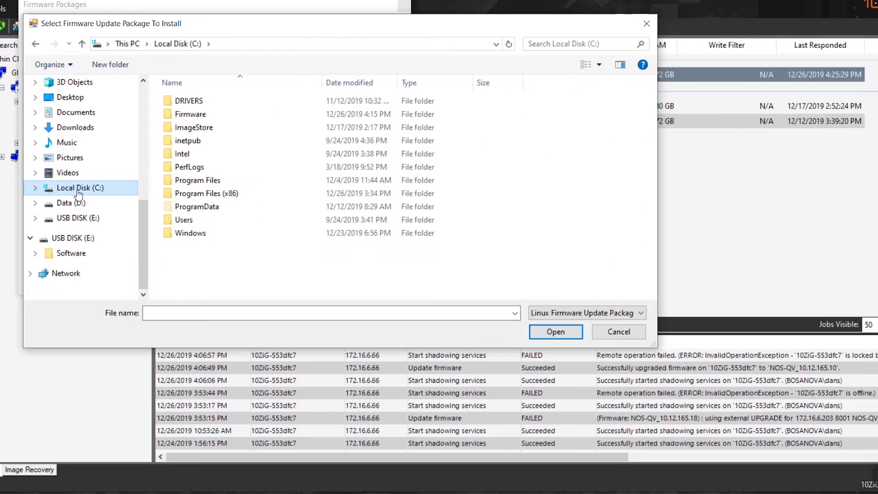
pyautogui.doubleClick(190, 116)
pyautogui.click(201, 102)
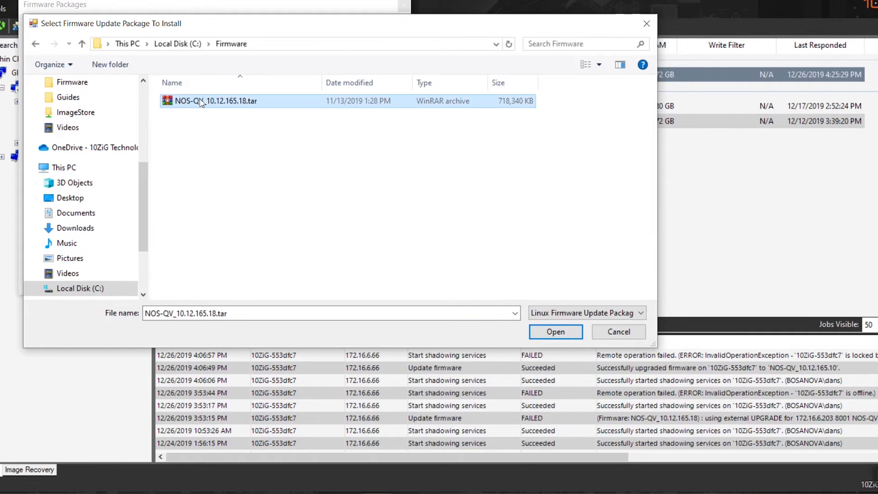
pyautogui.click(545, 331)
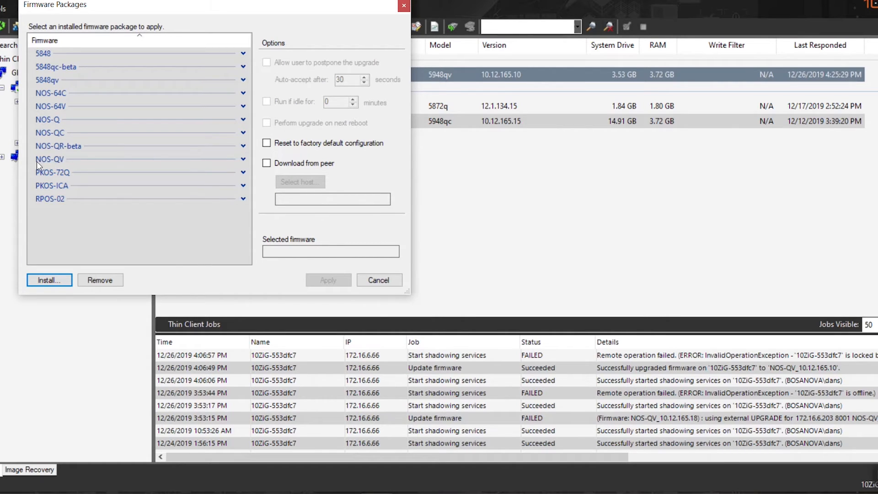
# - Start applying the NOS-QV_10.12.165.18 firmware to thin client 10ZiG-553dfc7 and cancel the update at its confirmation
pyautogui.click(51, 160)
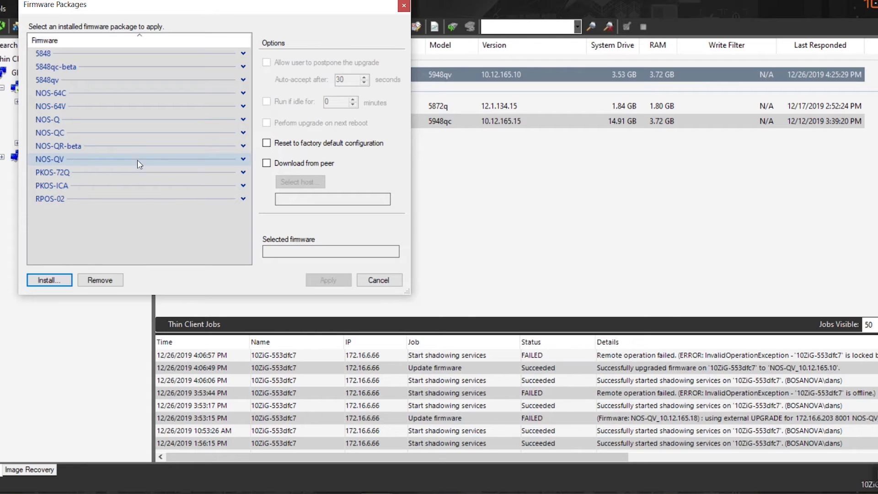
pyautogui.click(243, 159)
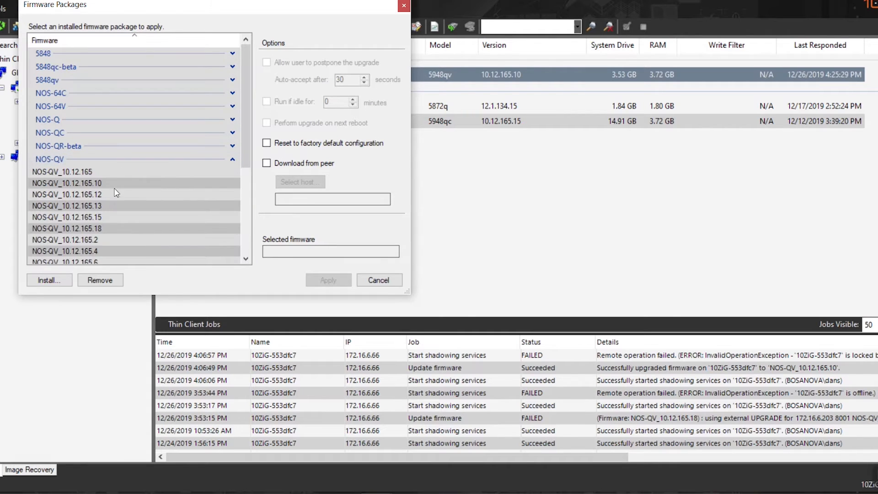
pyautogui.click(106, 228)
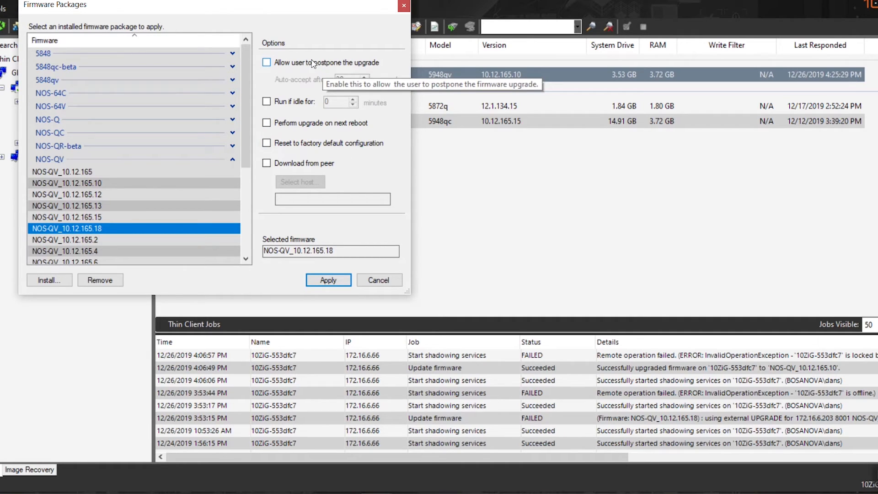
pyautogui.moveTo(306, 11); pyautogui.dragTo(314, 63)
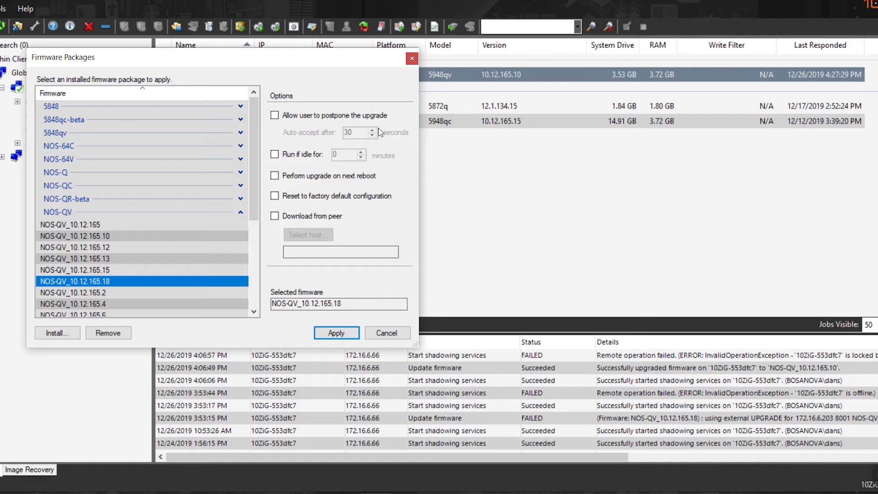
pyautogui.click(328, 338)
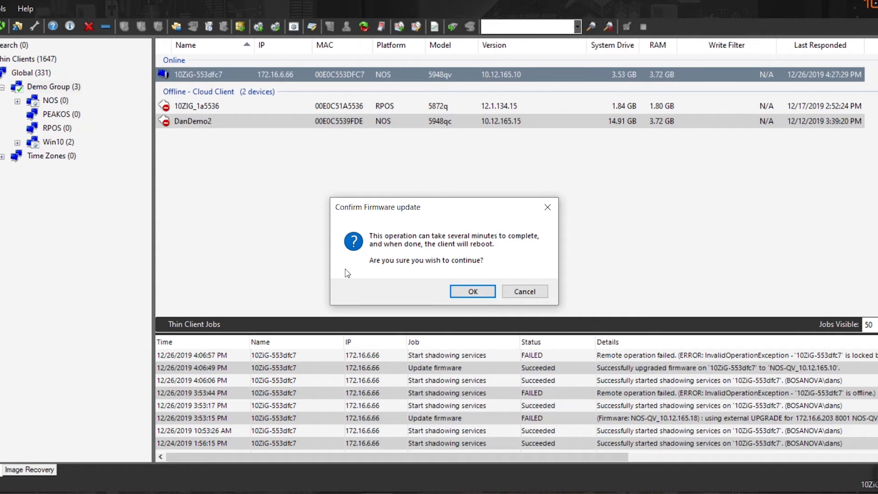
pyautogui.click(530, 294)
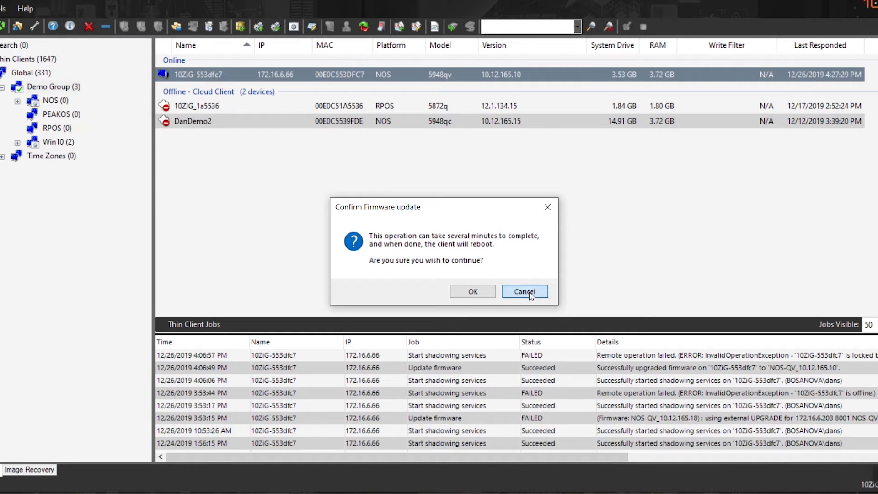
pyautogui.click(531, 296)
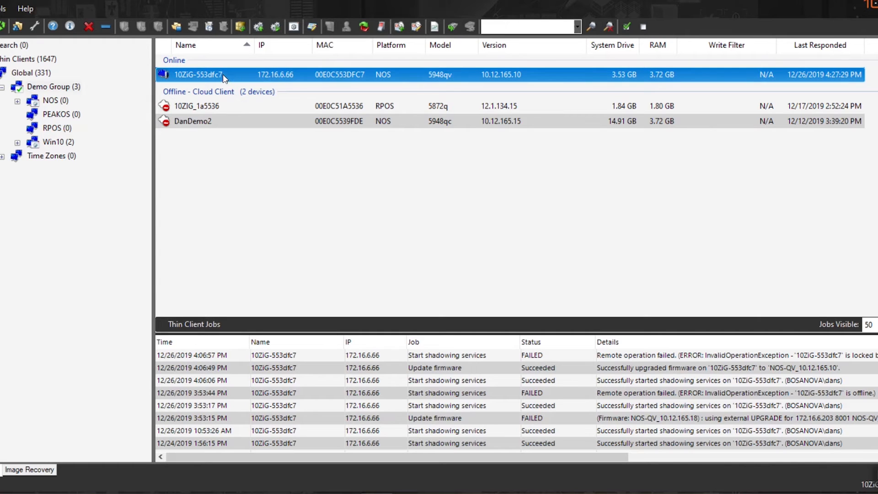
# - Add a scheduled task named "Firmware Update" for thin client 10ZiG-553dfc7 with the action Update device firmware
pyautogui.rightClick(192, 78)
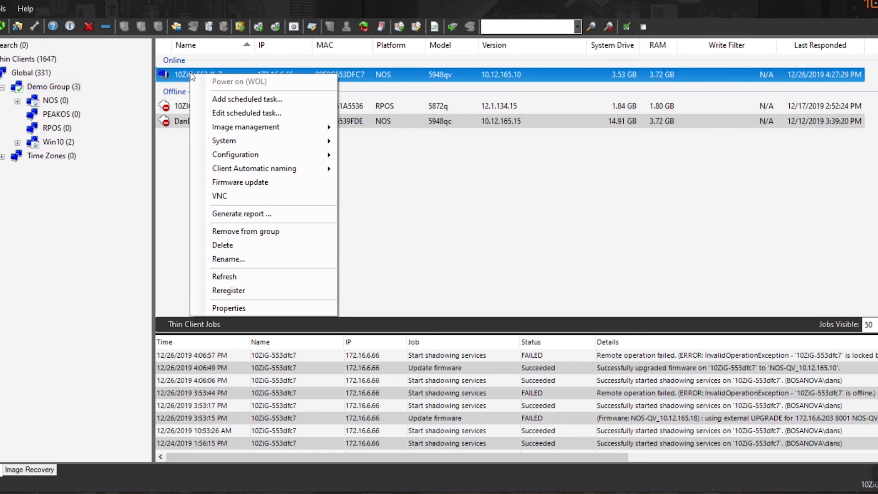
pyautogui.click(214, 99)
pyautogui.click(433, 211)
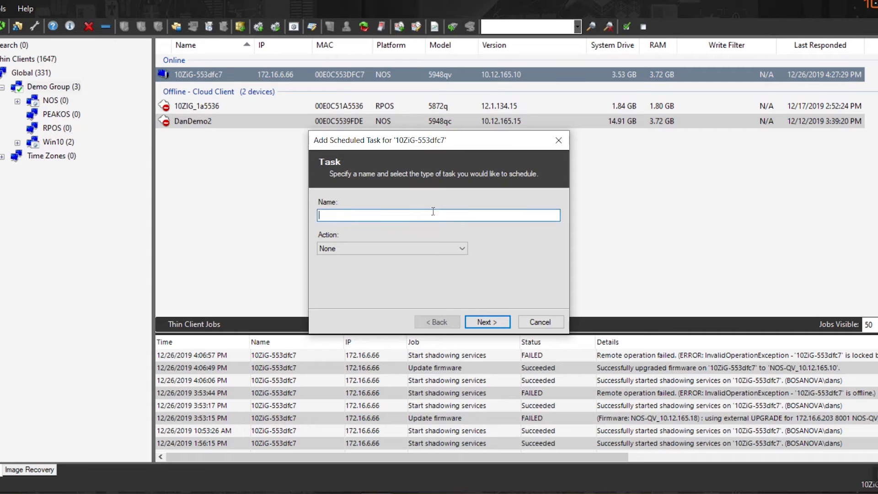
pyautogui.write('Firmware Update')
pyautogui.click(443, 249)
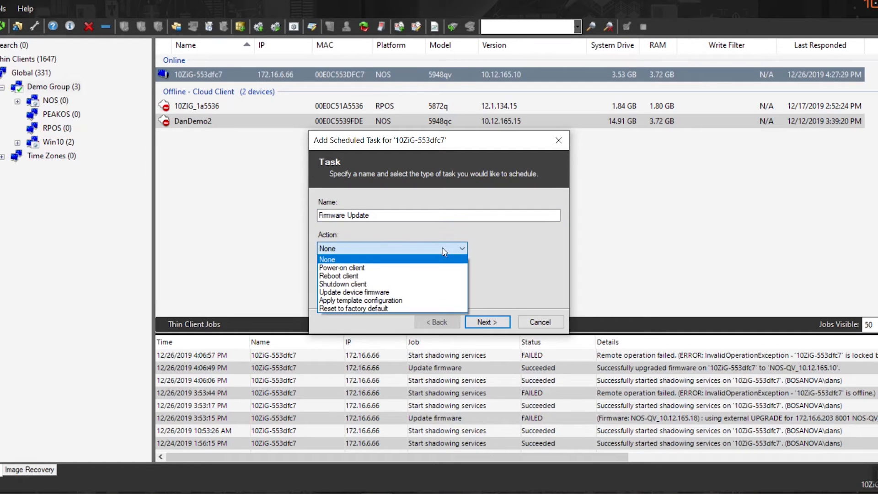
pyautogui.click(358, 294)
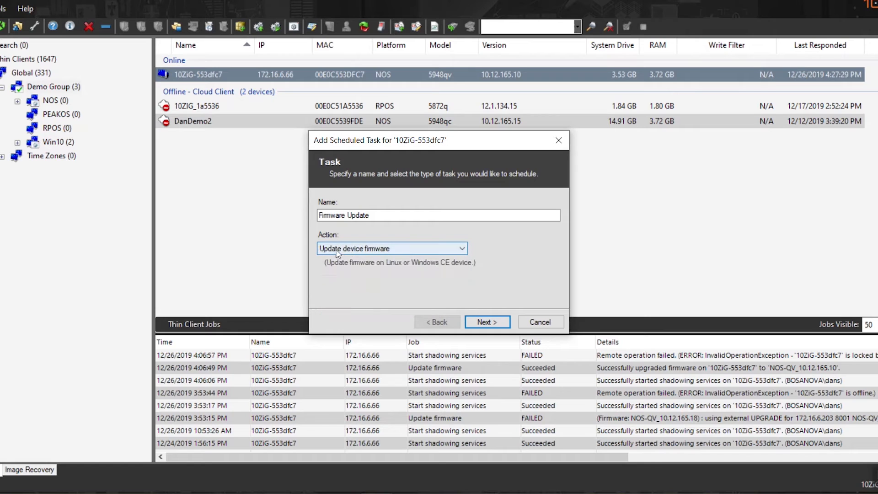
pyautogui.click(495, 323)
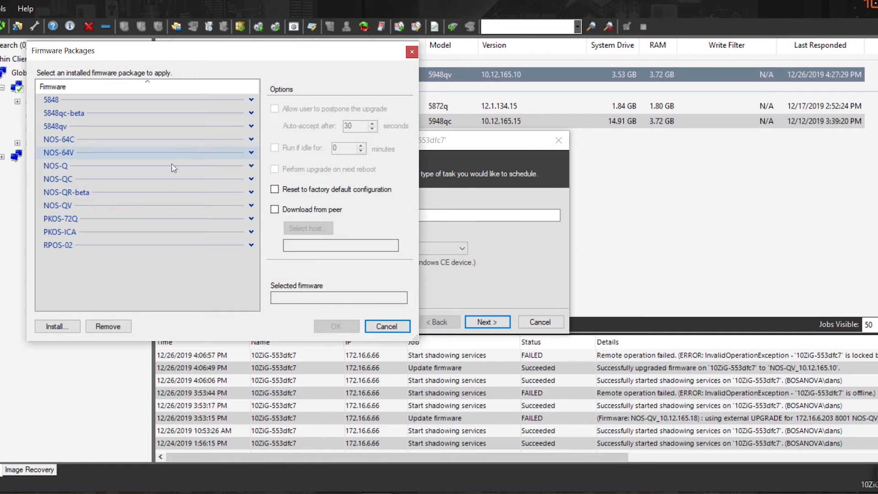
# - Choose NOS-QV_10.12.165.18 from the NOS-QV group as the scheduled task's firmware package
pyautogui.click(251, 207)
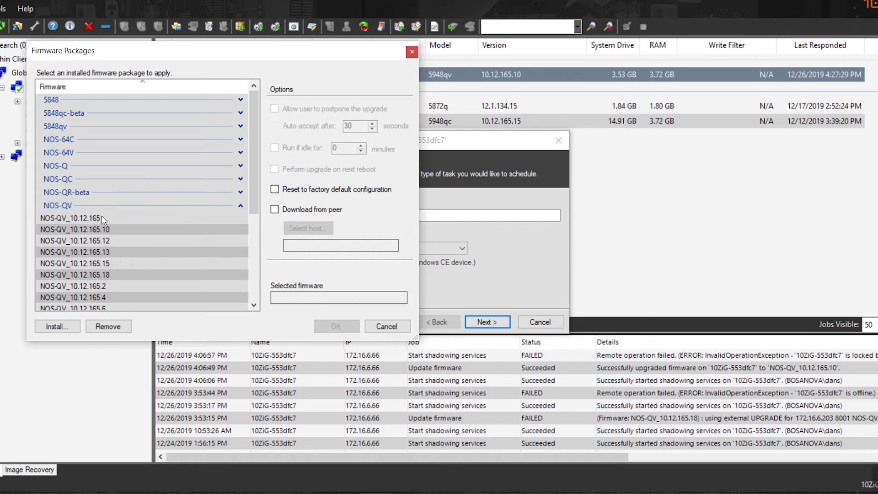
pyautogui.scroll(-1, 102, 216)
pyautogui.click(104, 242)
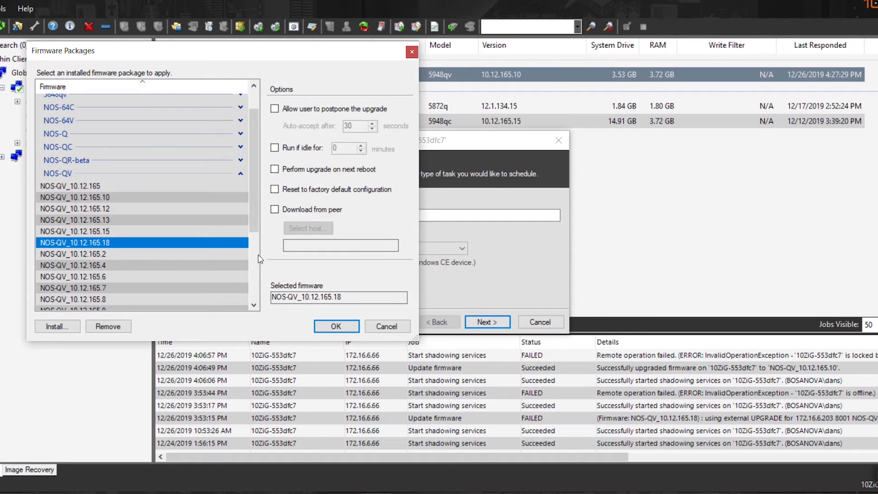
pyautogui.click(336, 326)
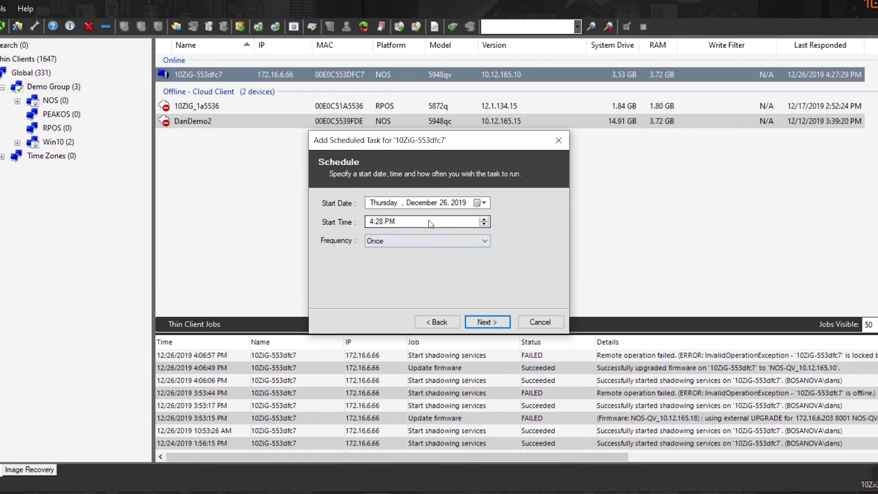
# - Schedule the task for Saturday, December 28, 2019 at 11:28 PM, review its summary and cancel without creating it
pyautogui.click(426, 204)
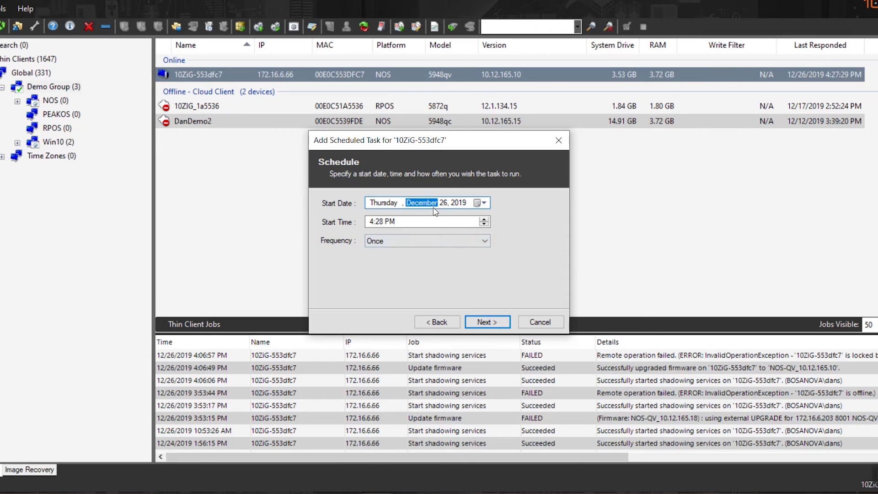
pyautogui.click(478, 203)
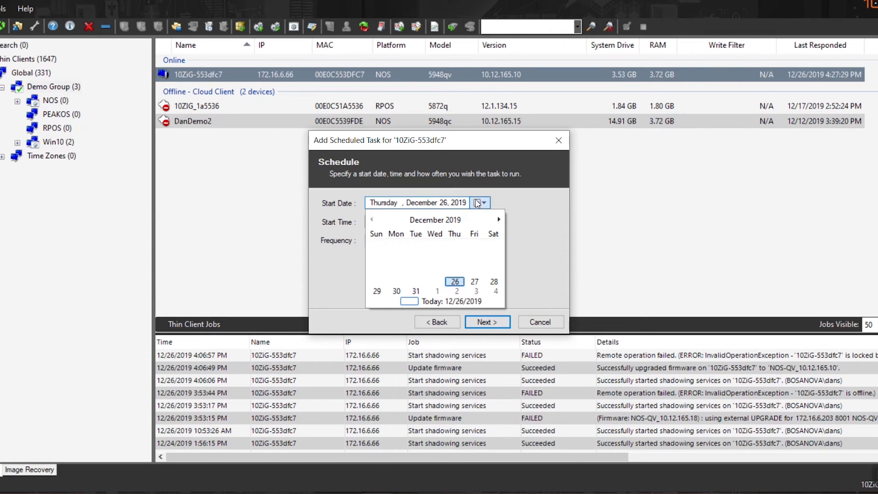
pyautogui.click(494, 282)
pyautogui.click(370, 222)
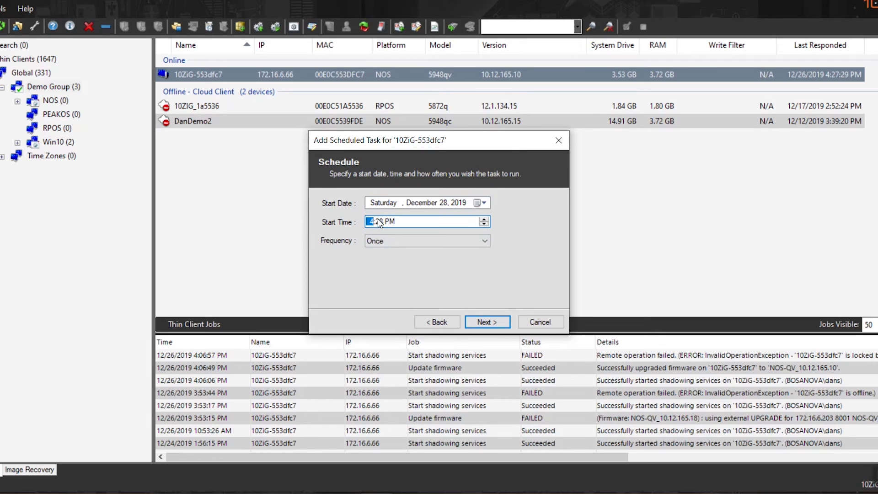
pyautogui.write('11')
pyautogui.click(487, 322)
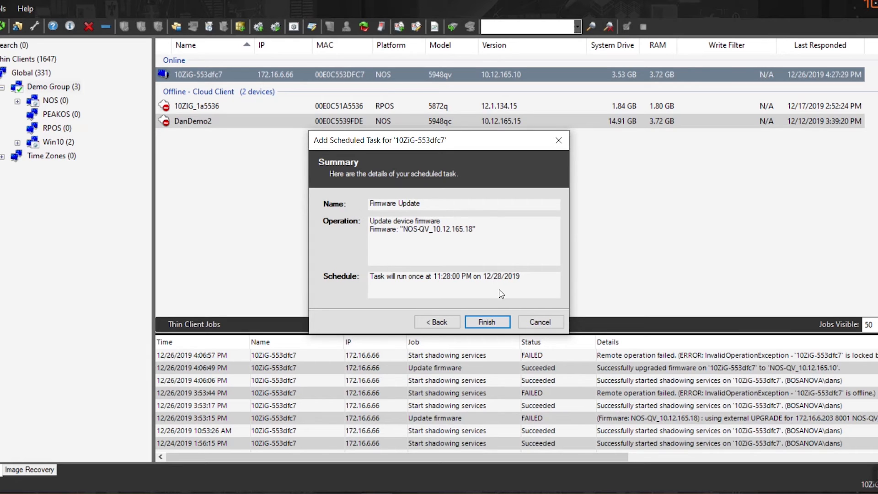
pyautogui.click(530, 323)
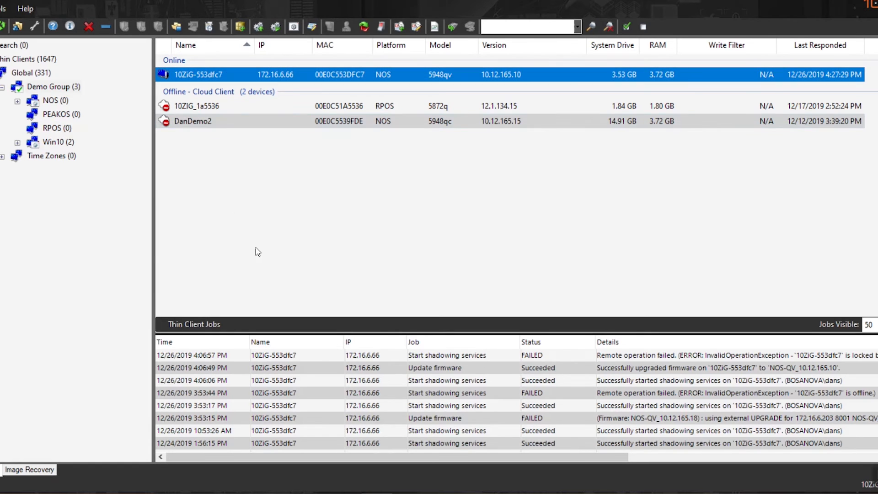
# - Switch to File Explorer, view the Firmware folder and the root of USB DISK (E:) for NOS-QV_10.12.165.18.tar, and return to 10ZiG Manager
pyautogui.click(51, 493)
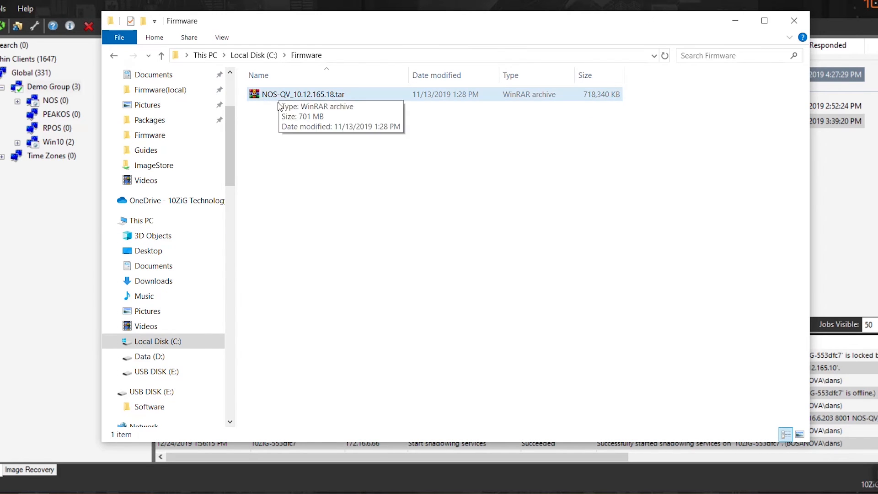
pyautogui.click(170, 372)
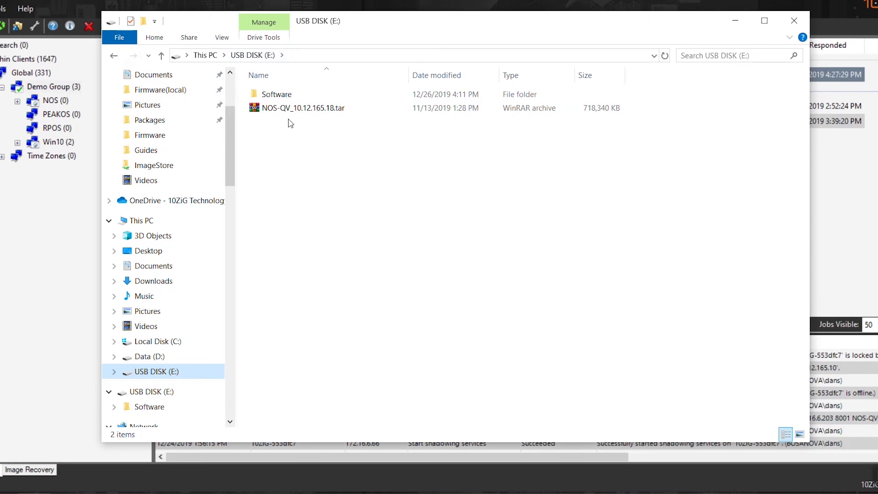
pyautogui.click(93, 210)
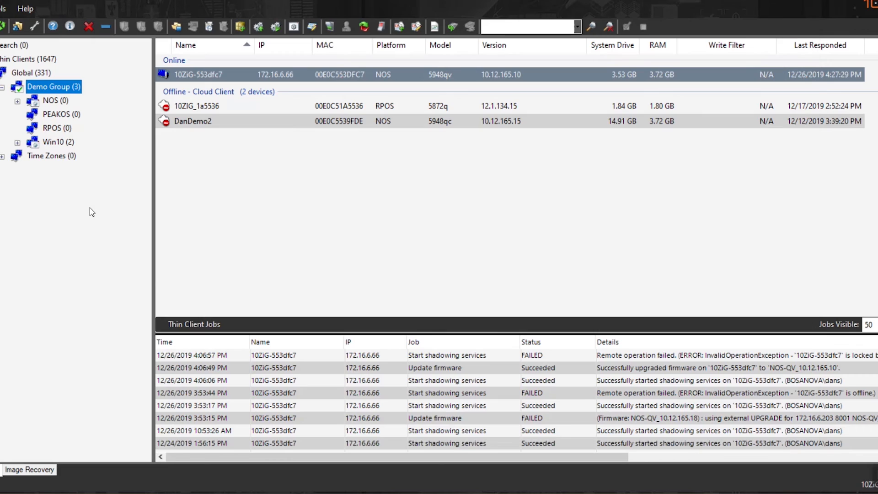
# - Open a VNC session to thin client 10ZiG-553dfc7 and apply its Security Settings with installation from USB storage enabled
pyautogui.rightClick(178, 73)
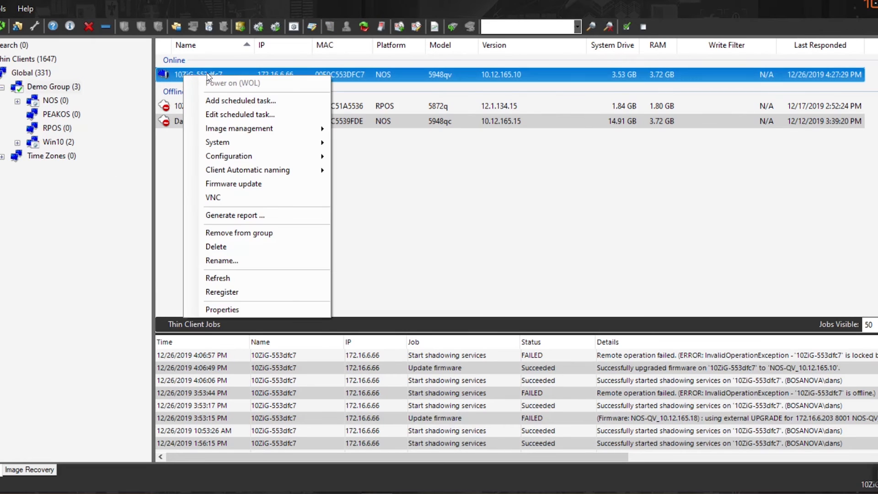
pyautogui.click(239, 200)
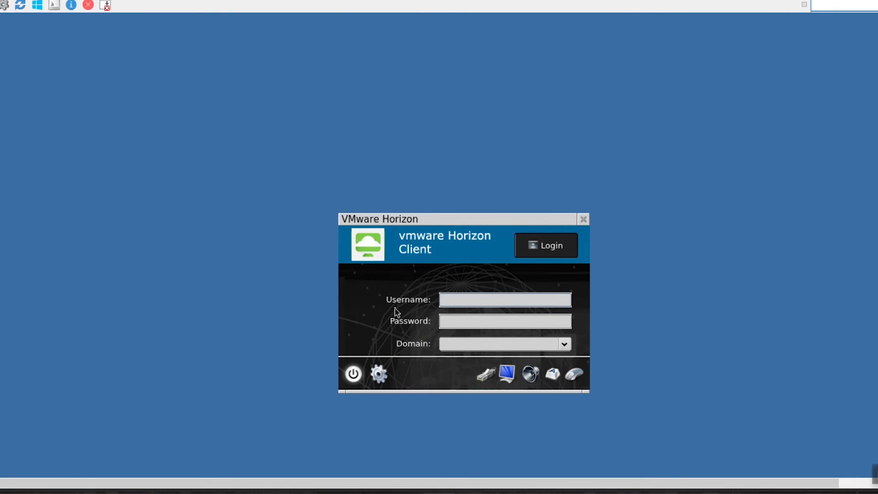
pyautogui.click(379, 374)
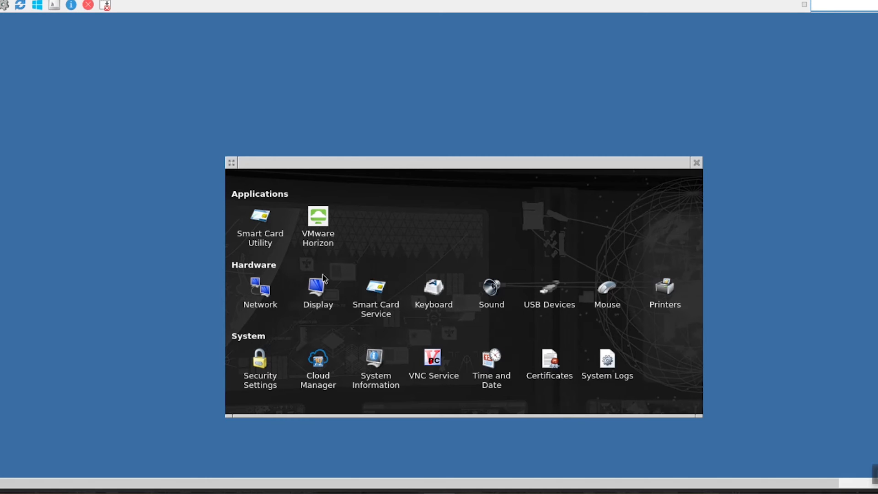
pyautogui.doubleClick(263, 372)
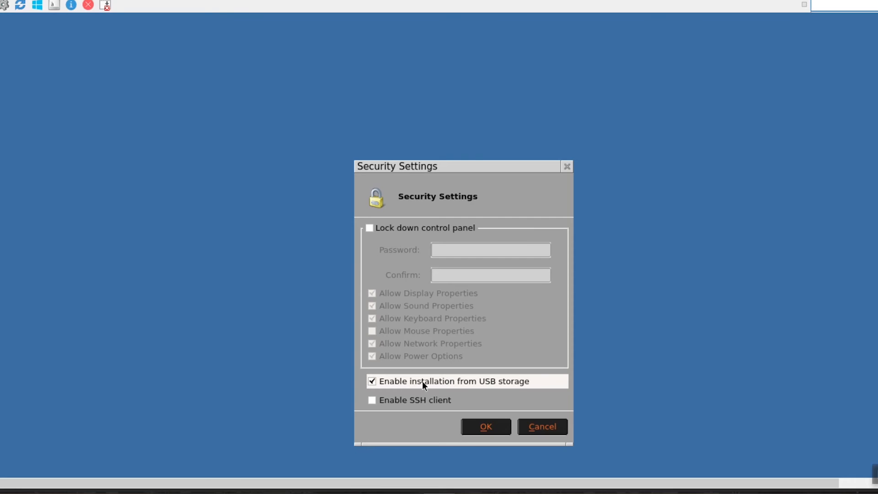
pyautogui.click(488, 426)
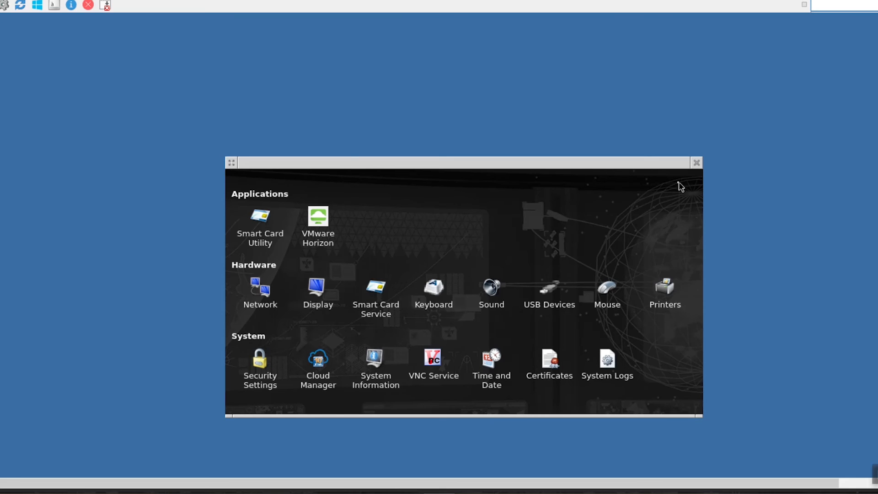
pyautogui.click(697, 164)
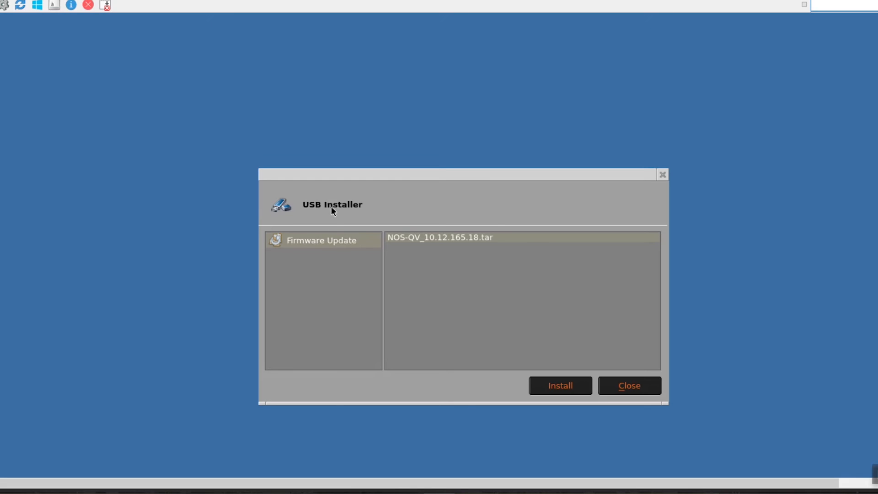
# - Install the NOS-QV_10.12.165.18.tar firmware update from the USB Installer on the thin client
pyautogui.click(436, 241)
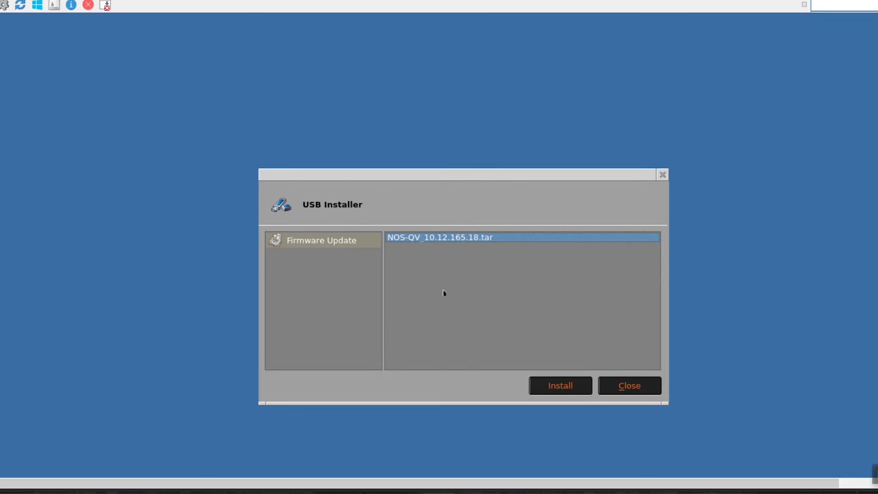
pyautogui.click(572, 385)
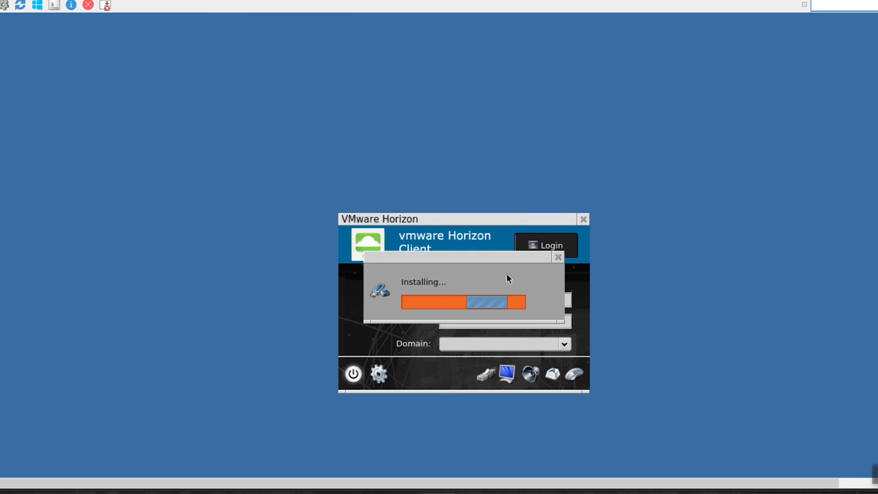